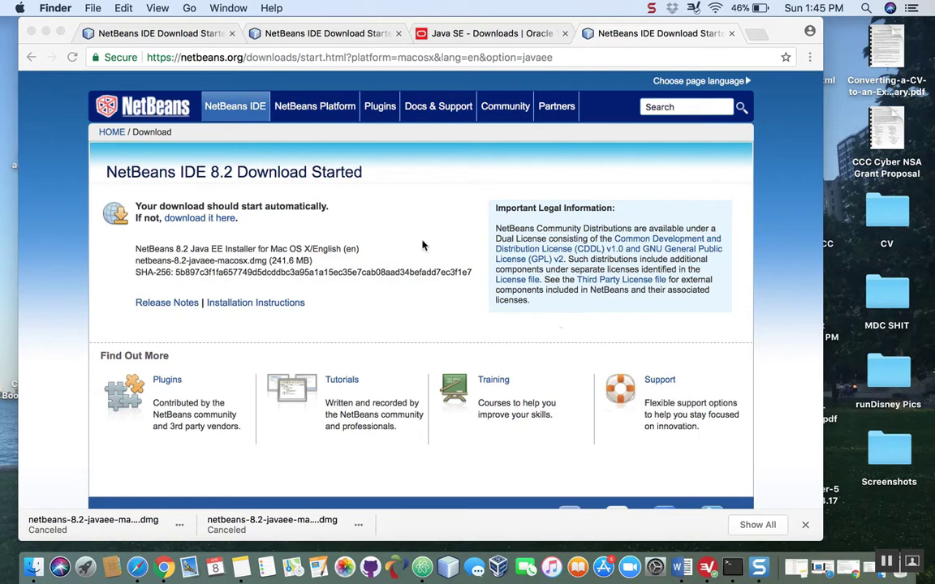
- Look through Oracle's Java SE Downloads page for the available JDK and NetBeans packages
scroll(523, 309, down, 2)
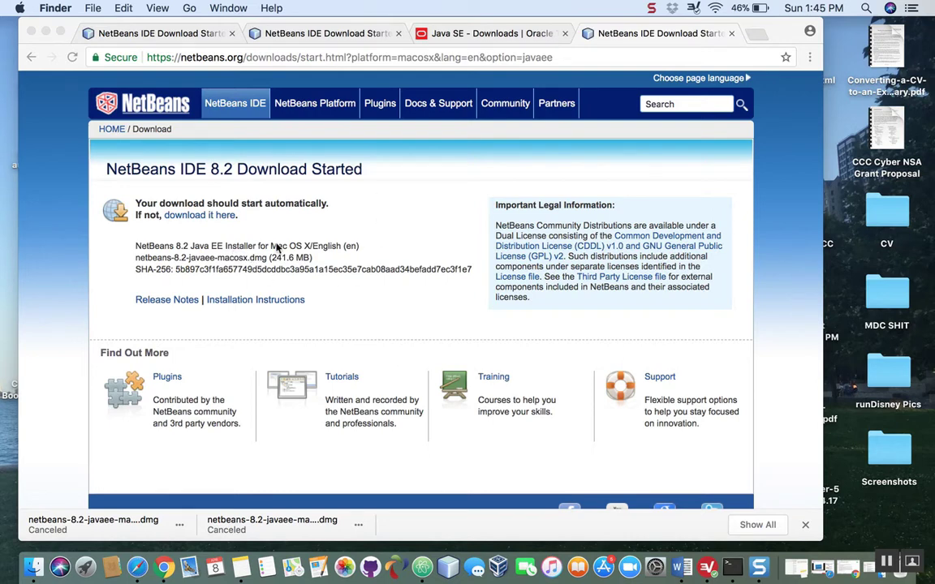
click(454, 33)
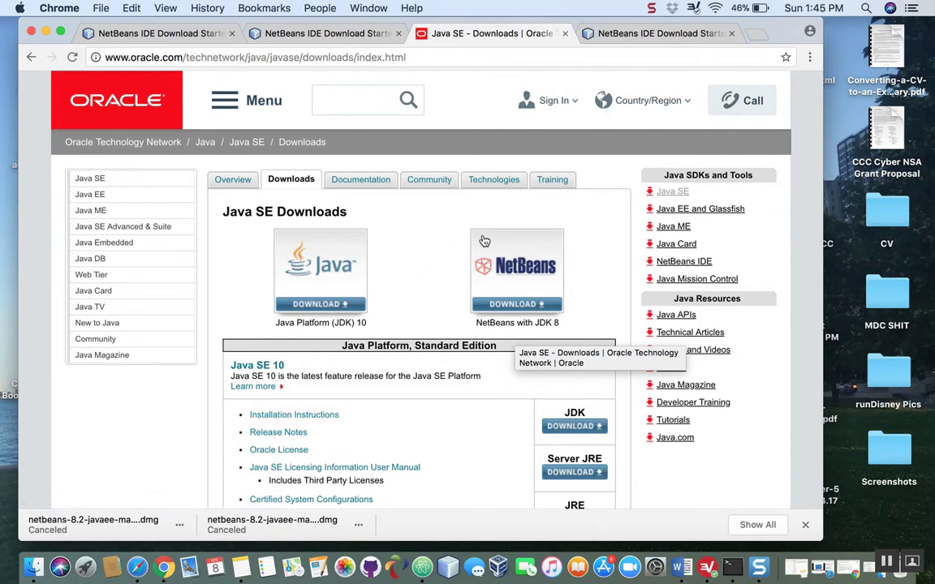
scroll(459, 399, down, 5)
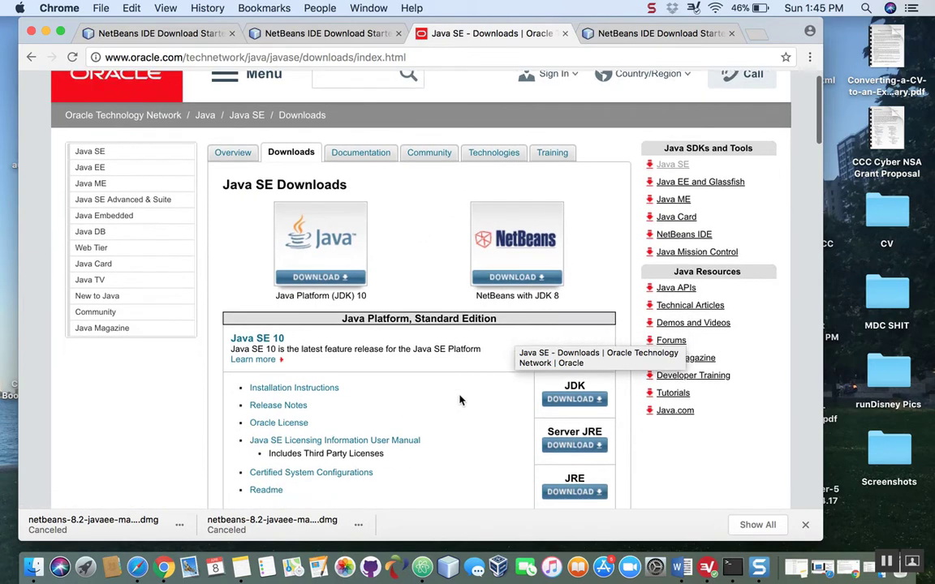
scroll(424, 456, down, 5)
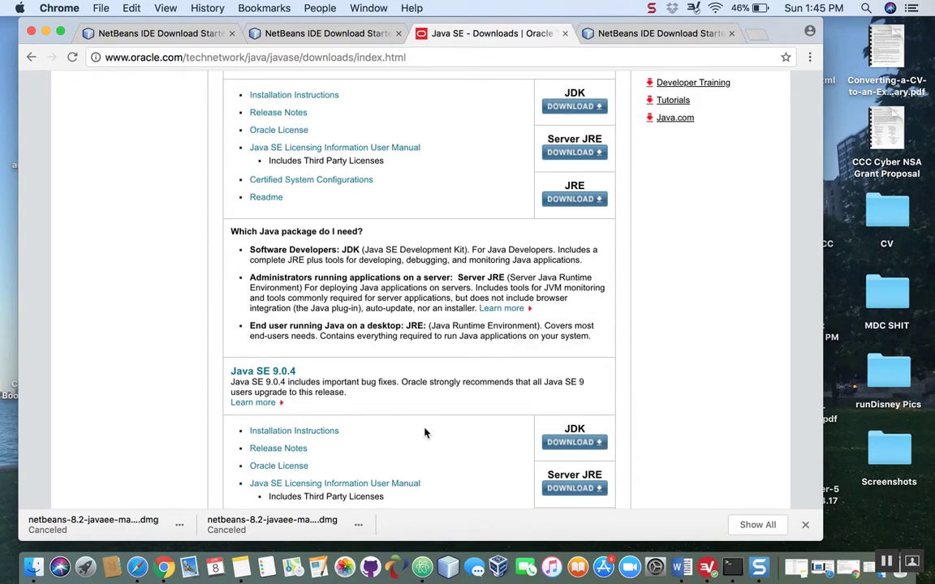
scroll(424, 430, down, 10)
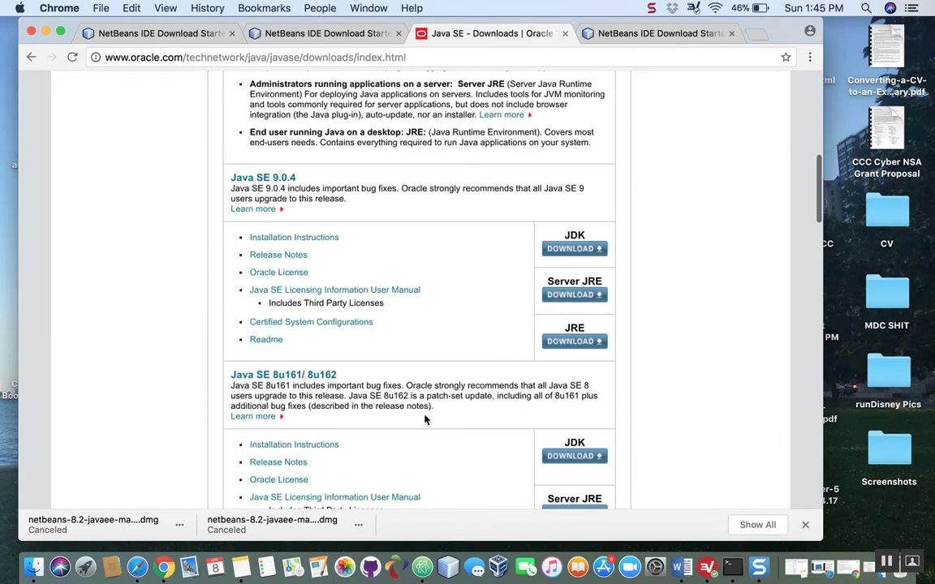
scroll(423, 419, down, 12)
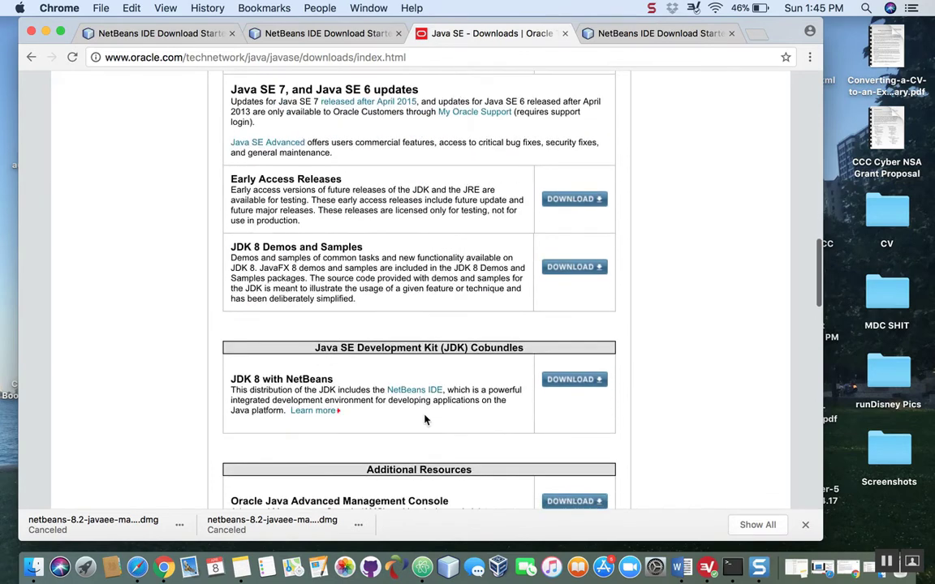
scroll(423, 419, down, 2)
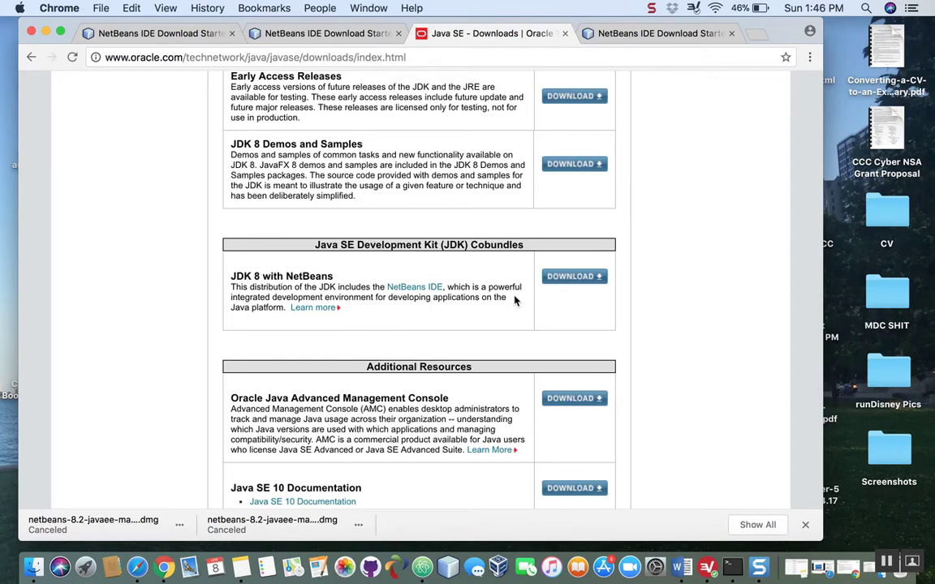
scroll(513, 300, down, 2)
scroll(514, 299, up, 5)
scroll(514, 298, up, 10)
scroll(513, 301, up, 4)
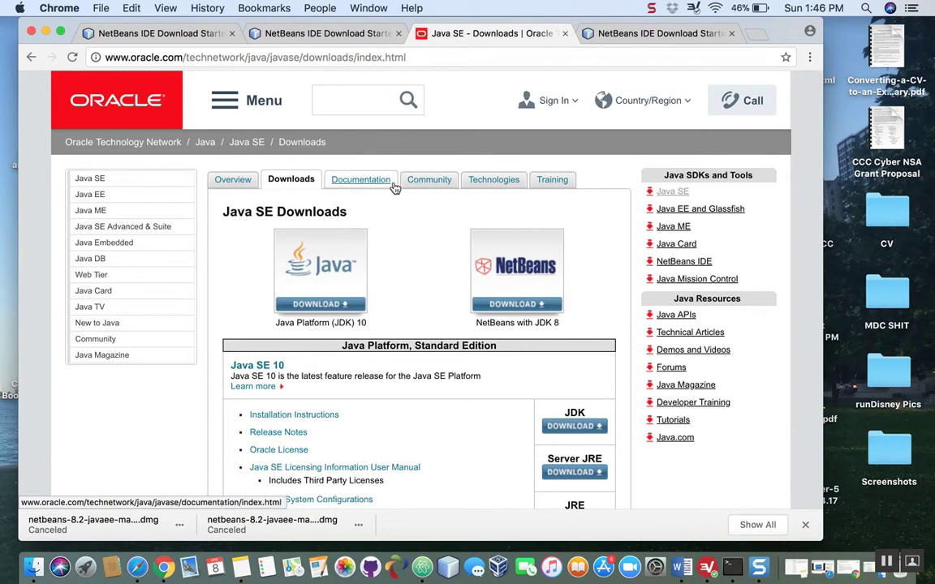
- Open the download page for the JDK 8 with NetBeans cobundle
scroll(439, 262, down, 3)
scroll(438, 263, down, 15)
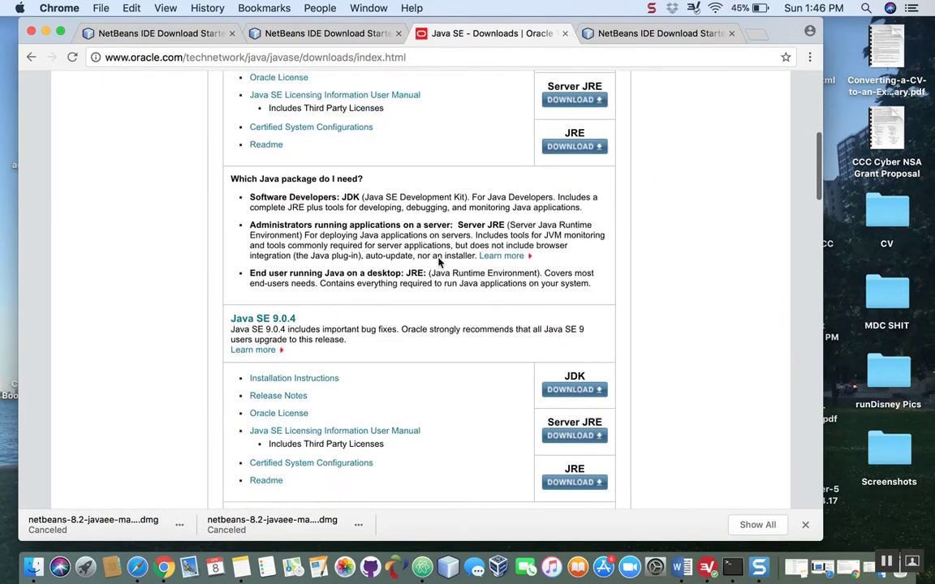
scroll(438, 262, down, 4)
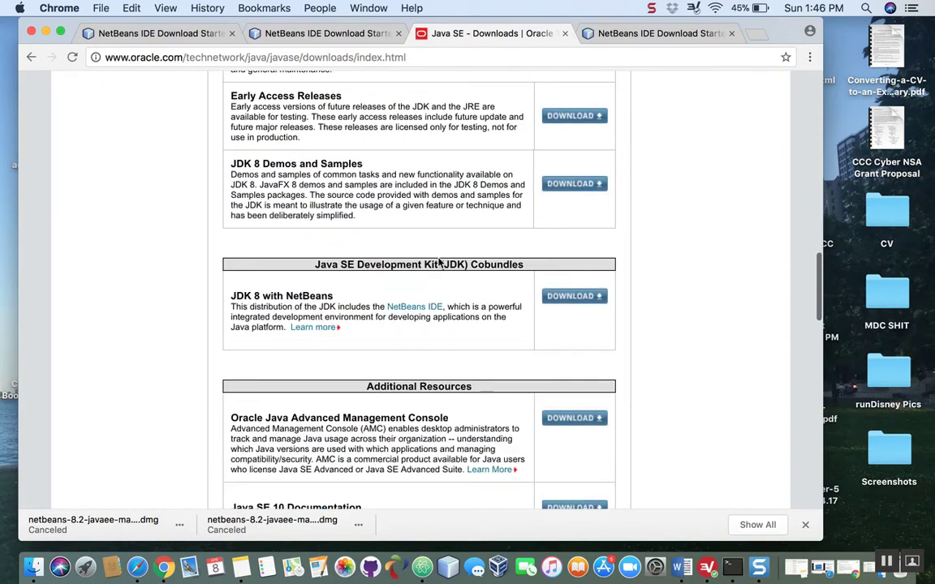
click(587, 296)
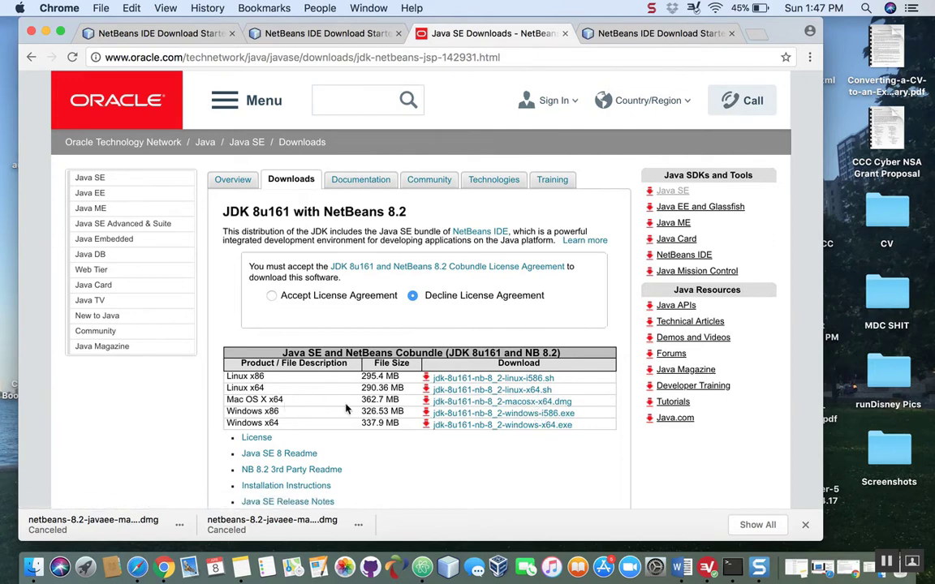
- Accept the JDK 8u161 and NetBeans 8.2 license agreement and start downloading jdk-8u161-nb-8_2-macosx-x64.dmg
click(490, 404)
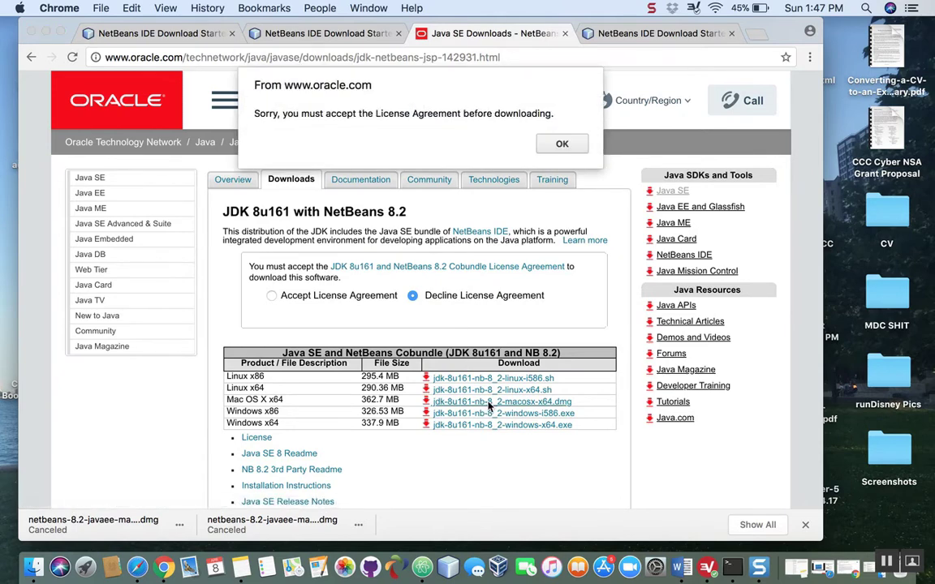
click(562, 144)
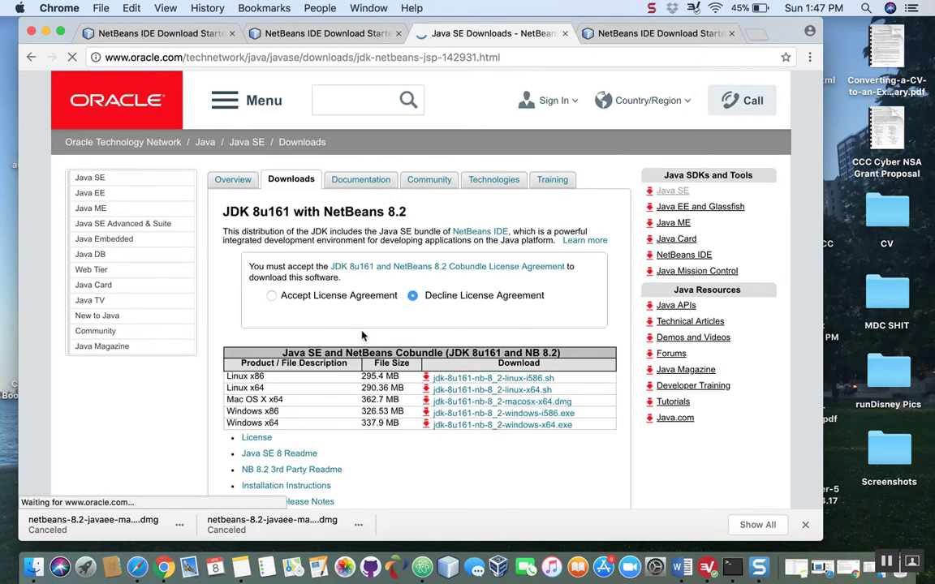
click(271, 296)
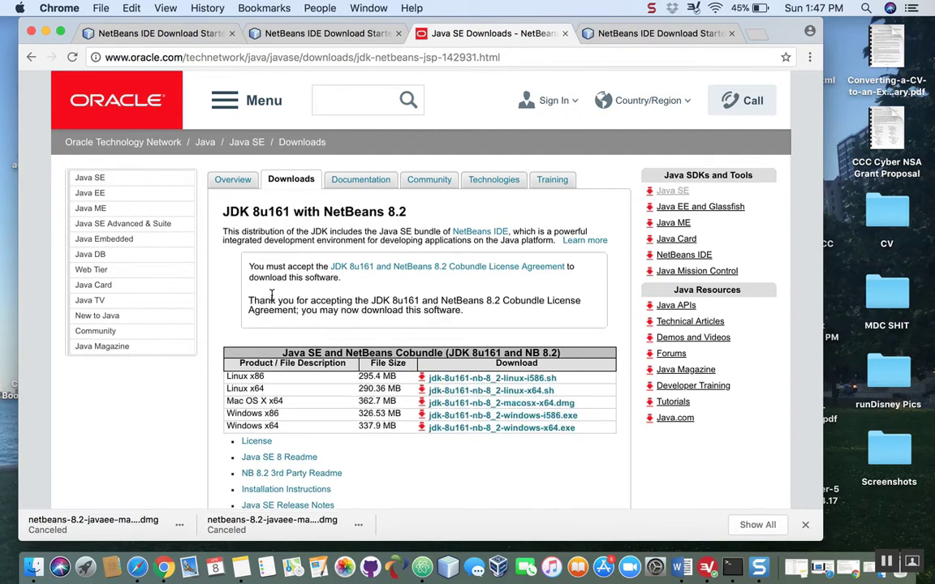
click(498, 403)
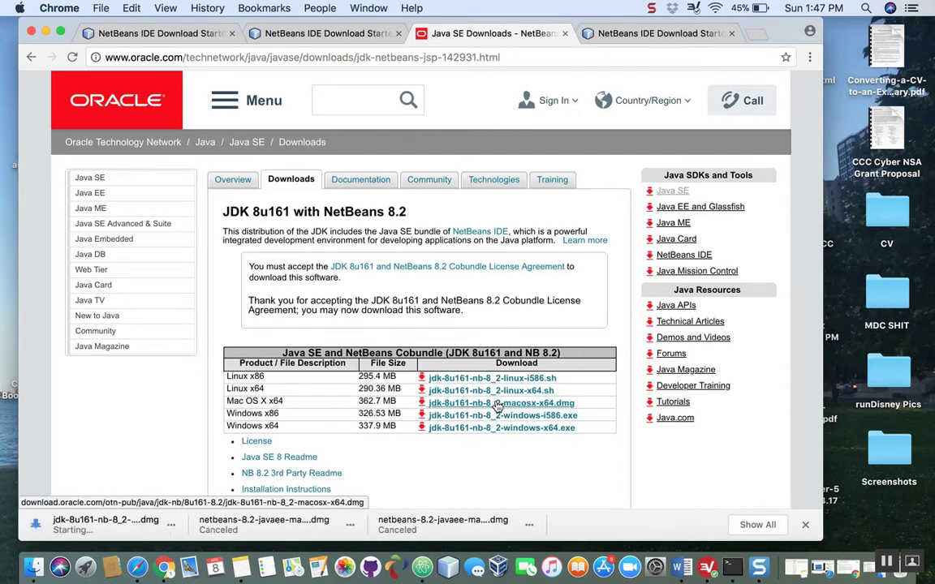
click(537, 526)
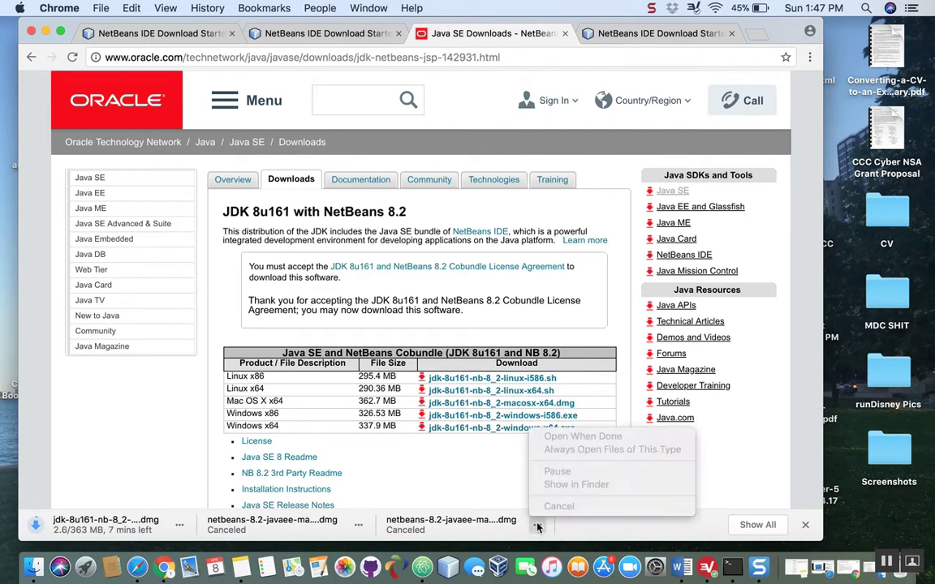
click(487, 493)
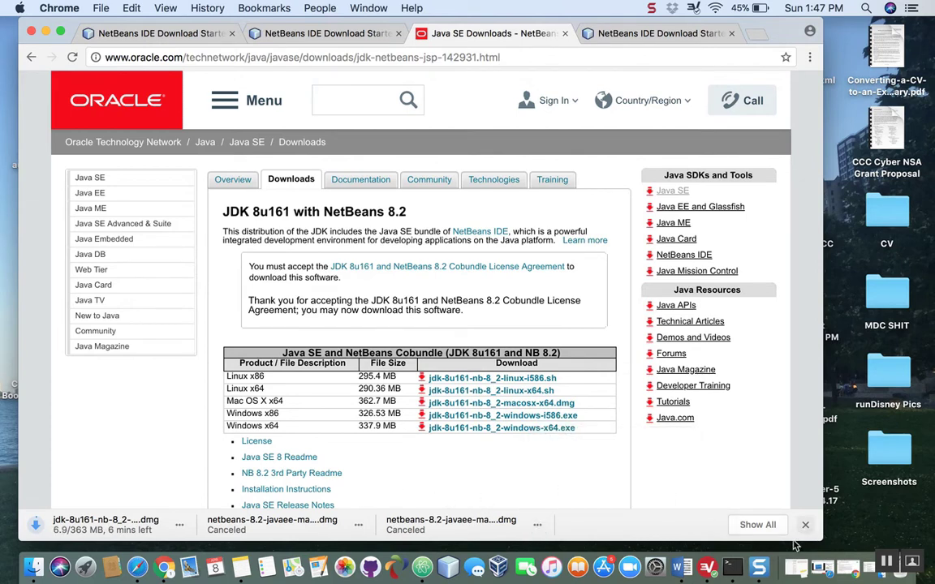
- Open netbeans-8.2-javaee-macosx.dmg from the Downloads folder in Finder and launch the NetBeans 8.2.pkg installer
click(889, 567)
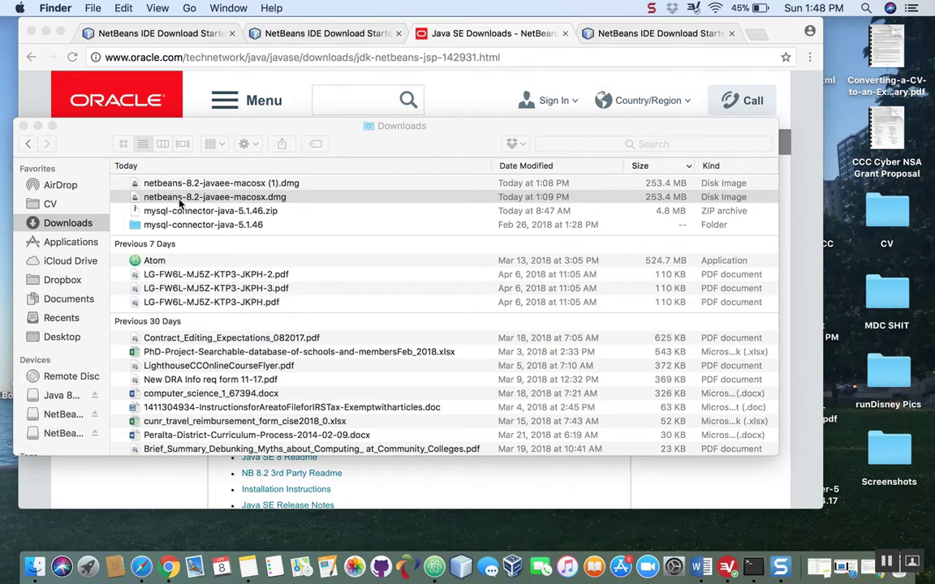
click(252, 202)
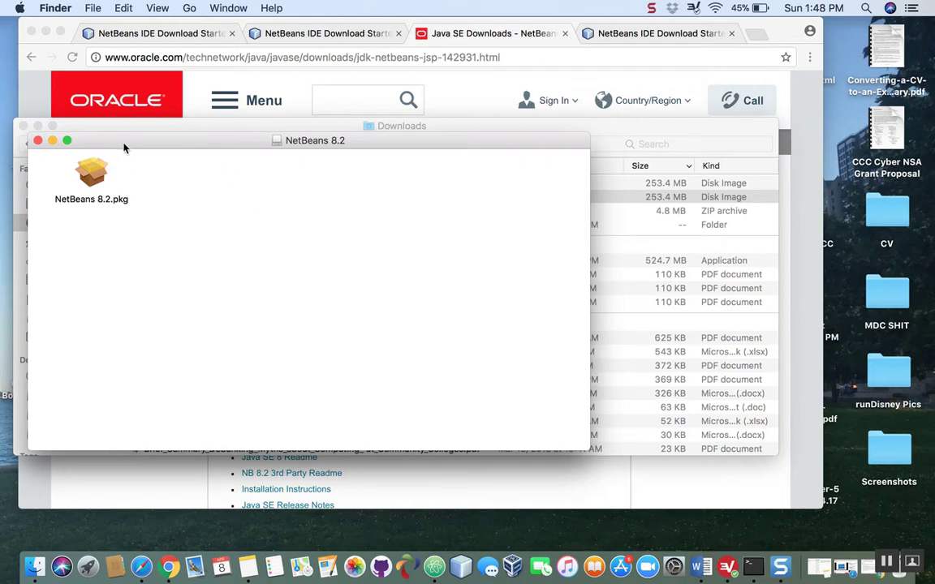
drag(125, 146, 144, 119)
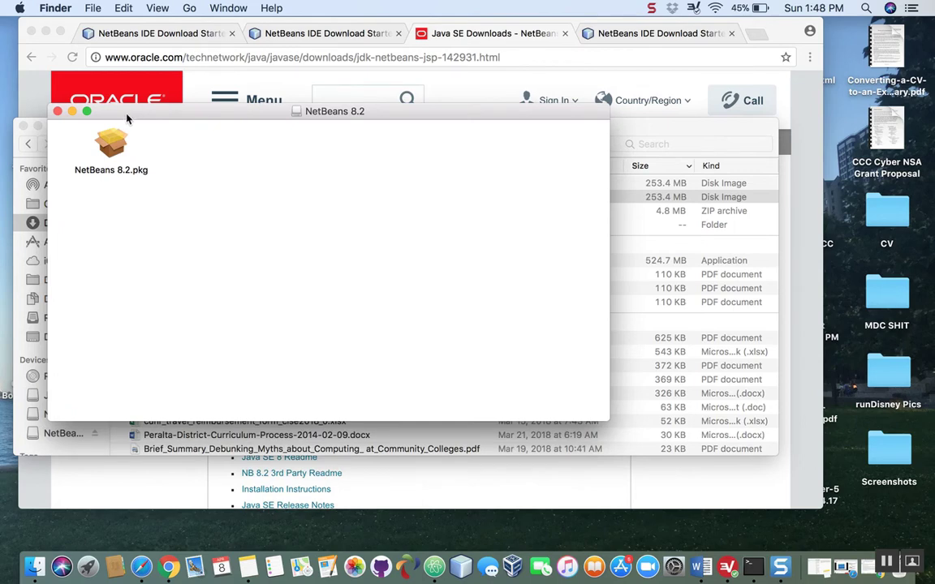
click(108, 143)
double_click(108, 143)
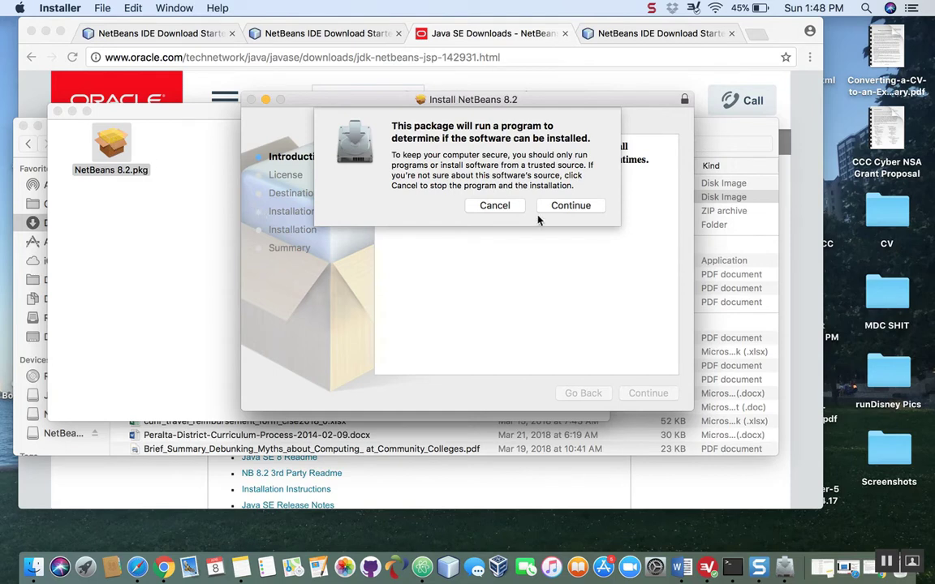
- Allow the installer check, agree to the license, and run the standard NetBeans 8.2 installation on Macintosh HD, authorizing it with the account password
click(577, 209)
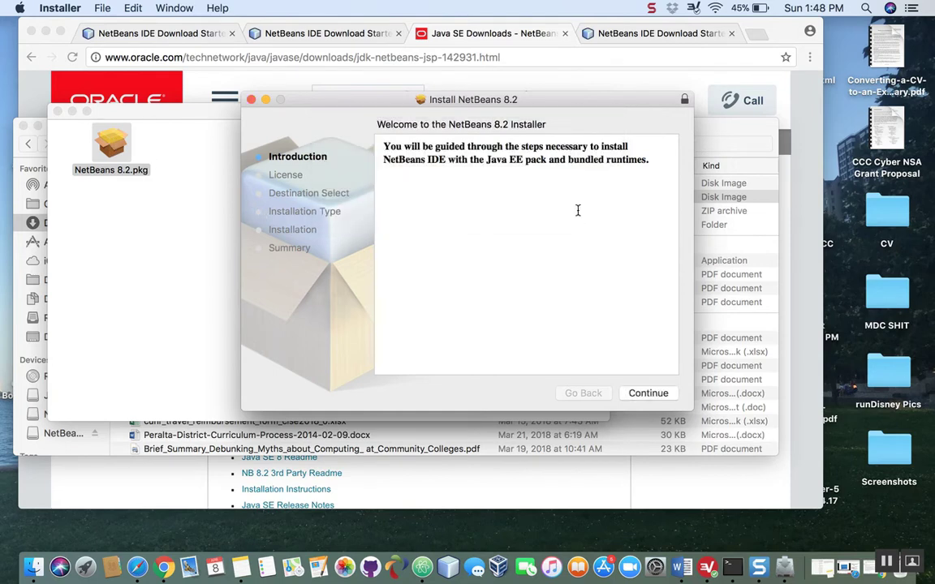
click(648, 394)
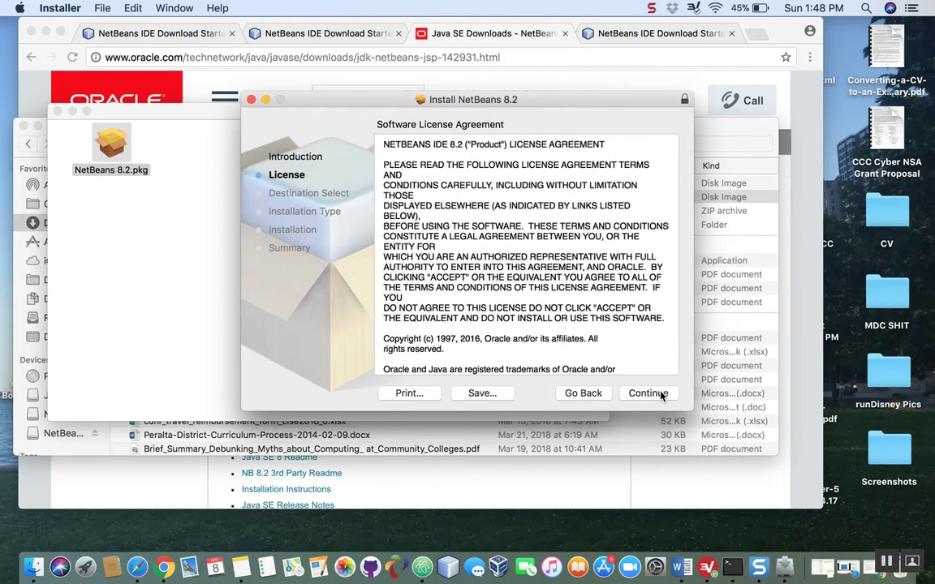
click(648, 394)
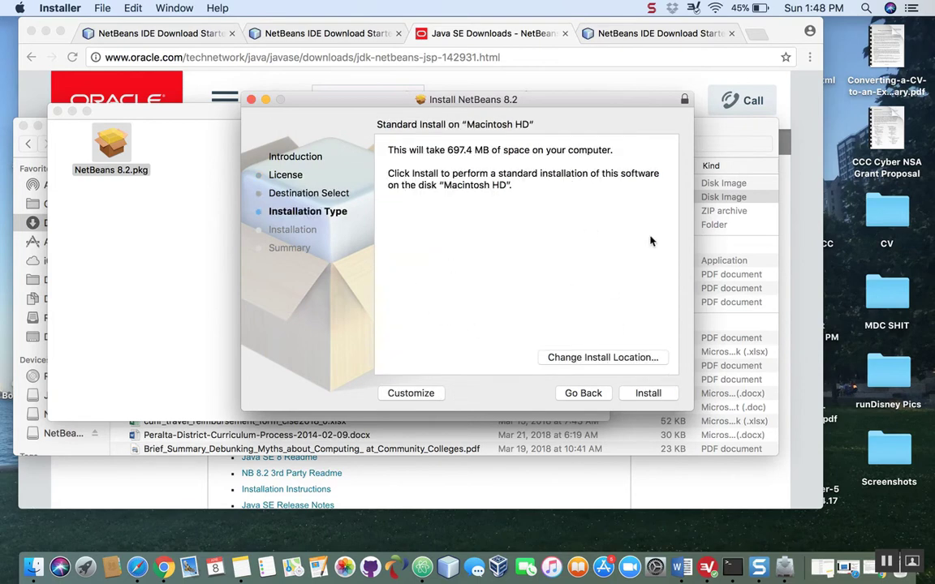
click(626, 393)
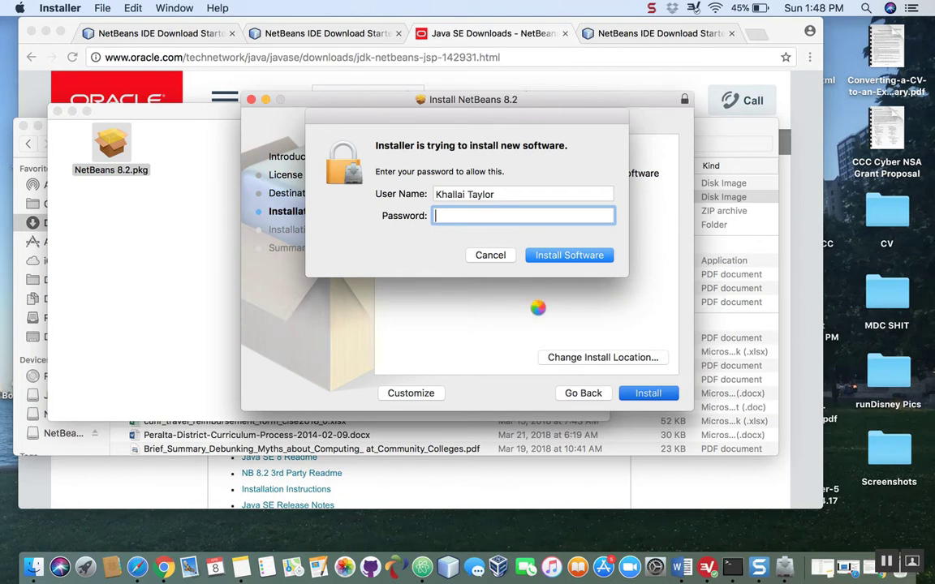
click(490, 256)
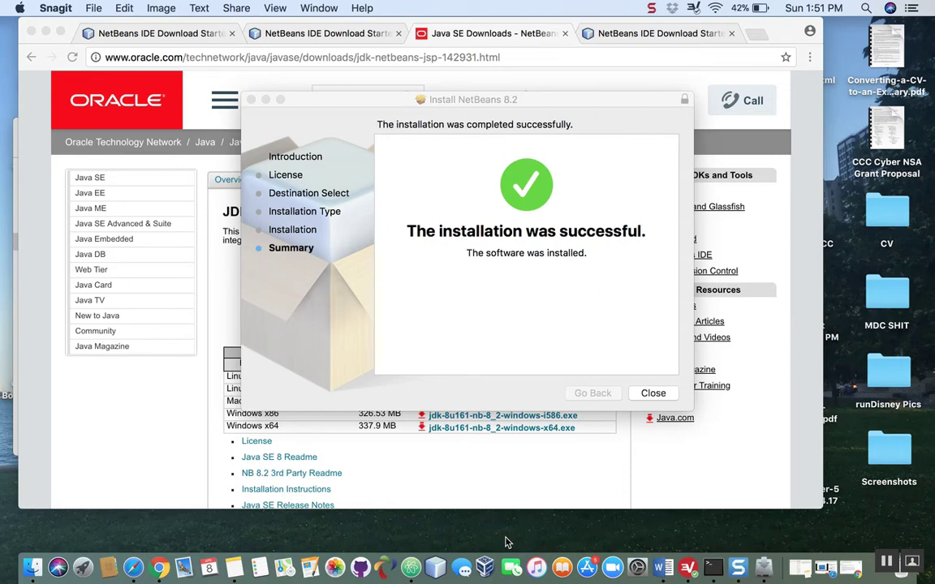
- Close the finished installer, moving it to the Trash, and close the open Downloads and NetBeans 8.2 Finder windows
click(655, 393)
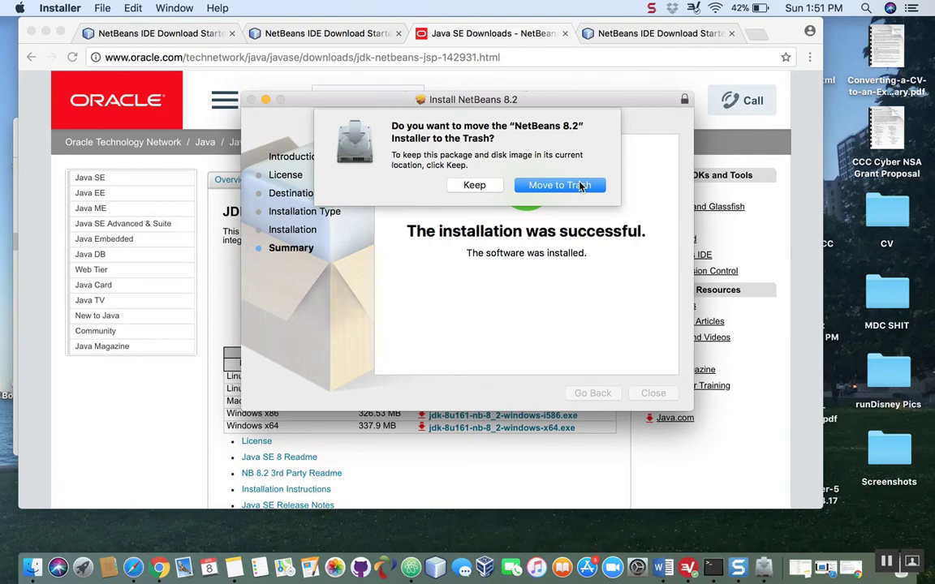
click(560, 185)
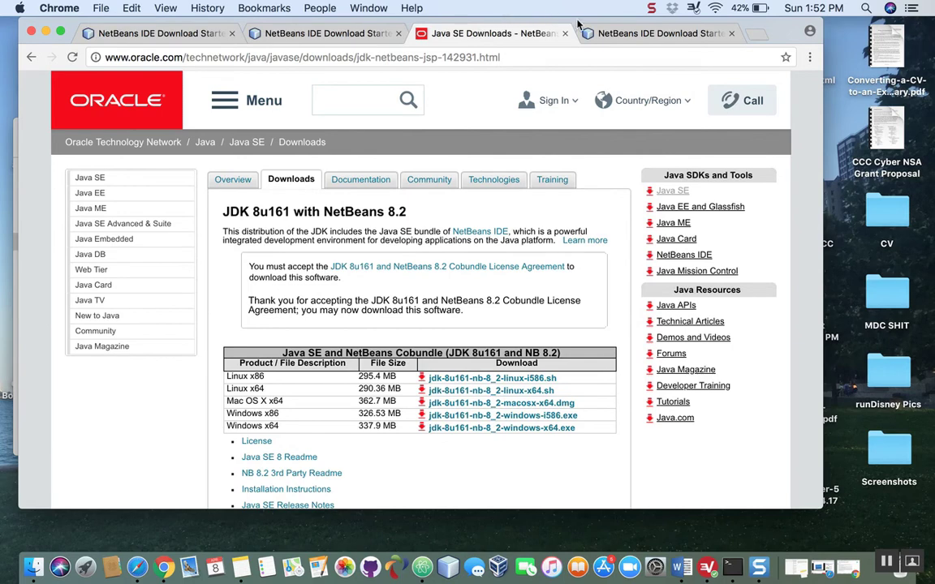
drag(575, 26, 591, 32)
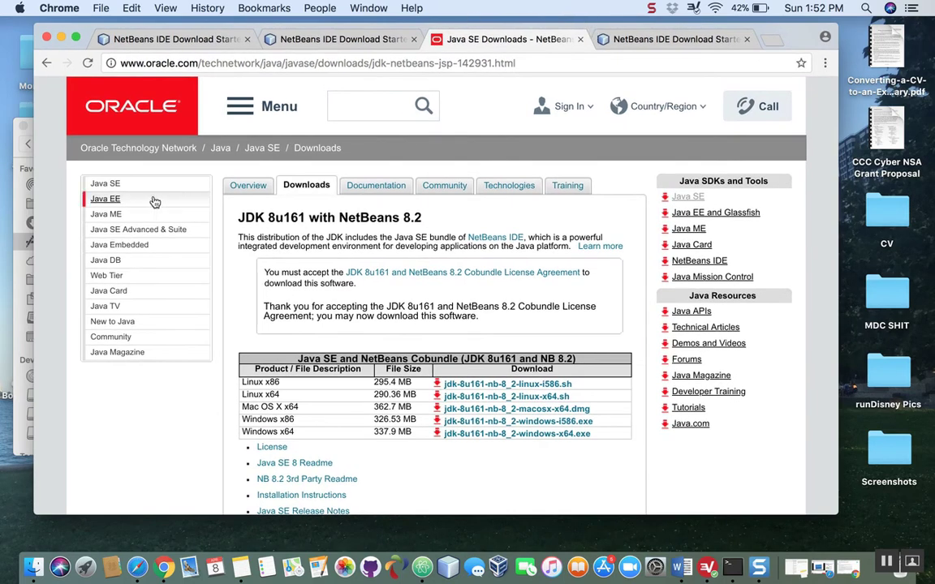
click(23, 127)
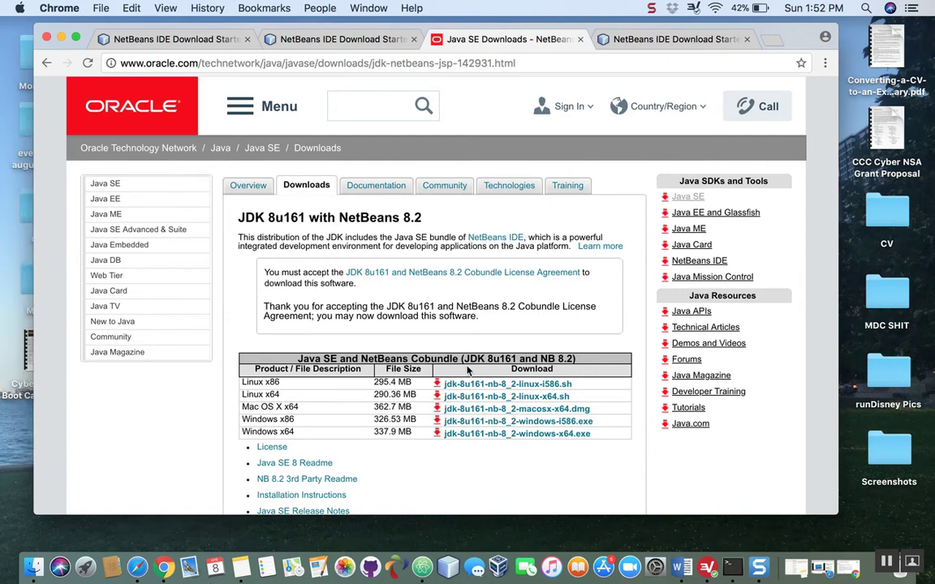
click(24, 570)
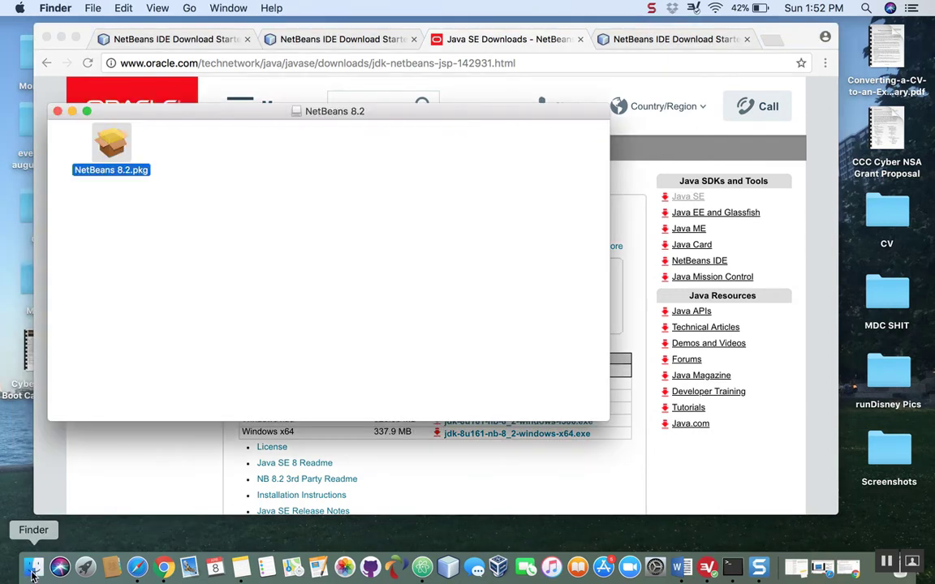
click(57, 111)
- Open the NetBeans folder inside Applications in a new Finder window and launch NetBeans 8.2
click(36, 573)
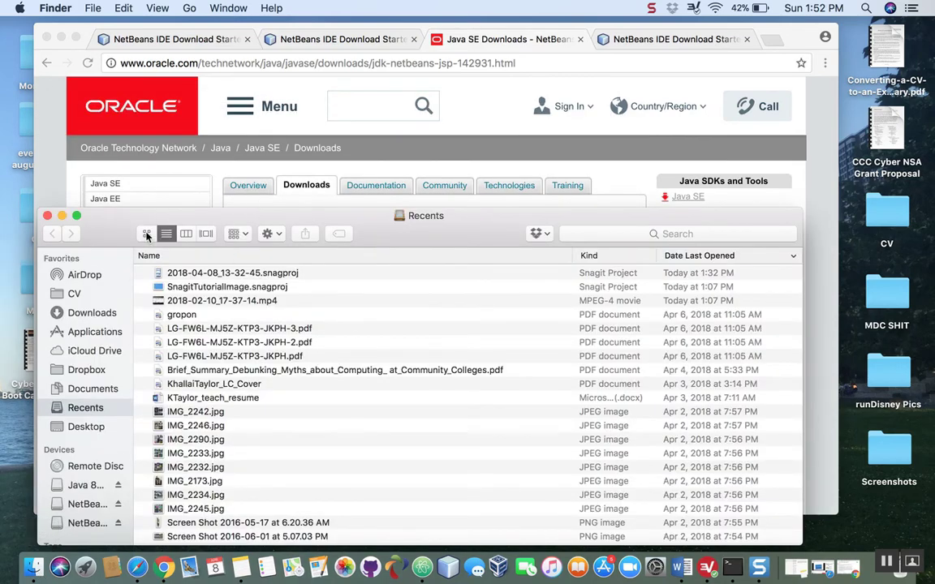
drag(118, 232, 118, 197)
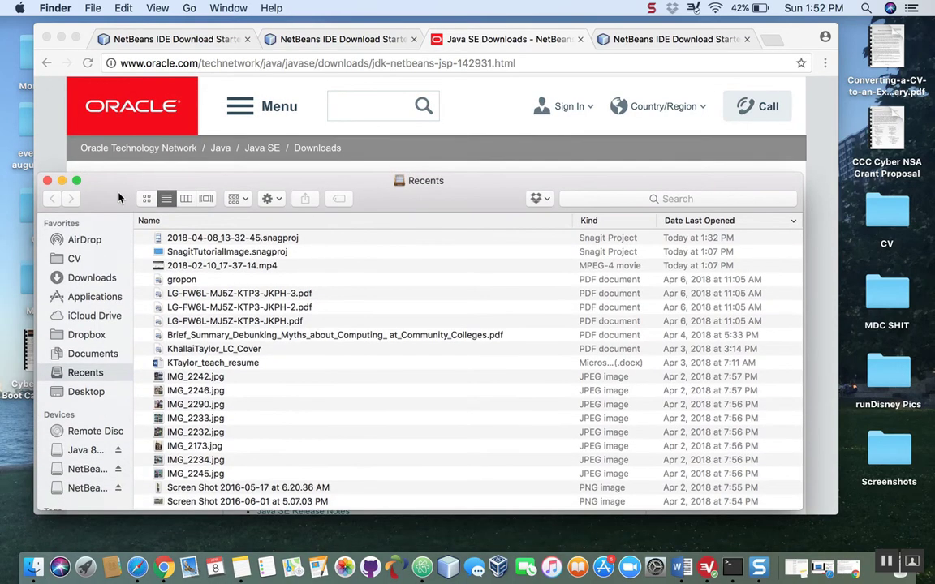
click(85, 297)
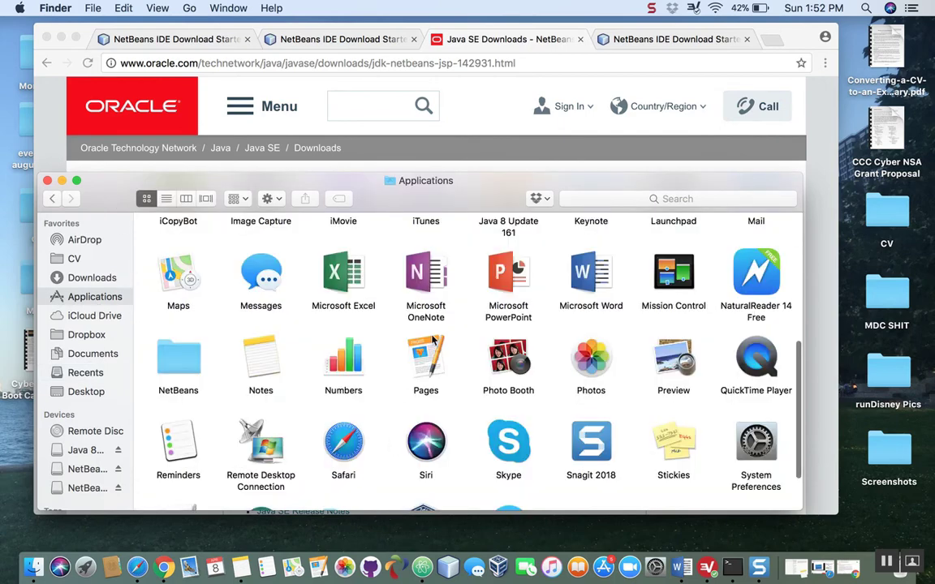
scroll(431, 391, up, 8)
scroll(432, 357, down, 8)
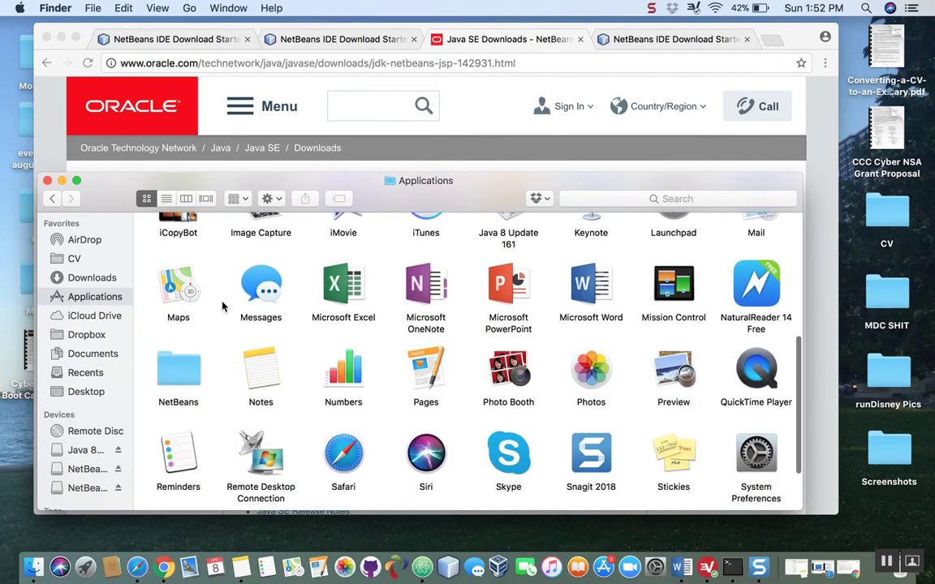
scroll(227, 322, up, 6)
scroll(250, 354, down, 4)
scroll(243, 349, down, 4)
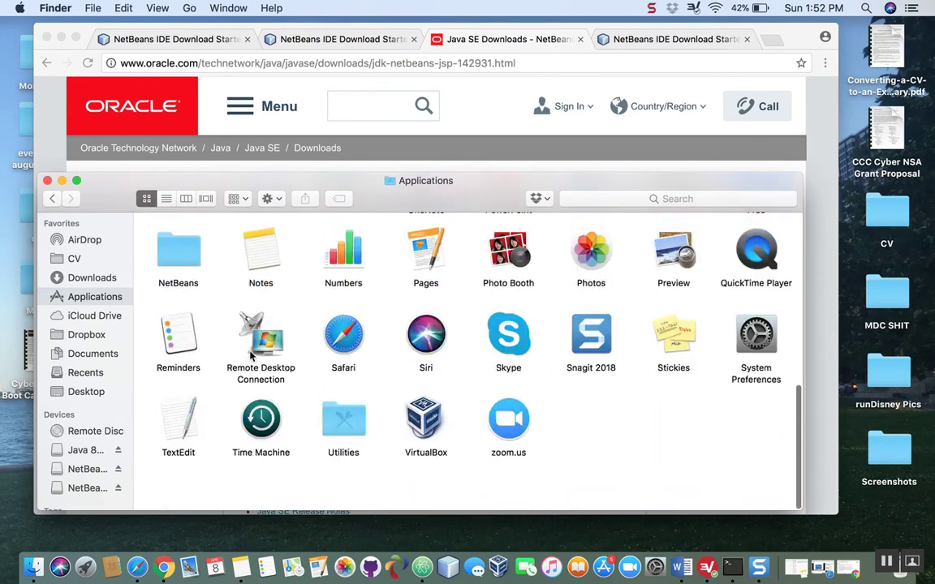
double_click(177, 288)
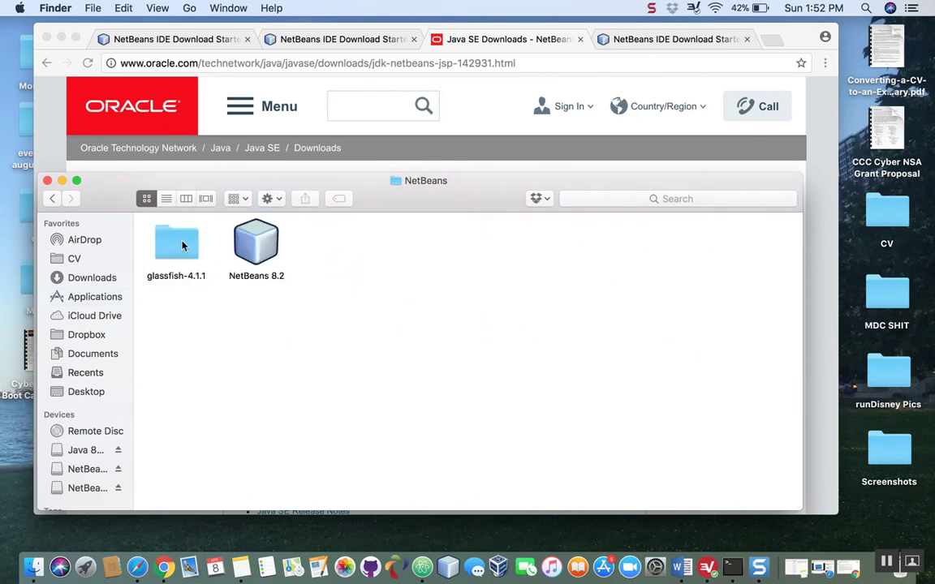
click(252, 245)
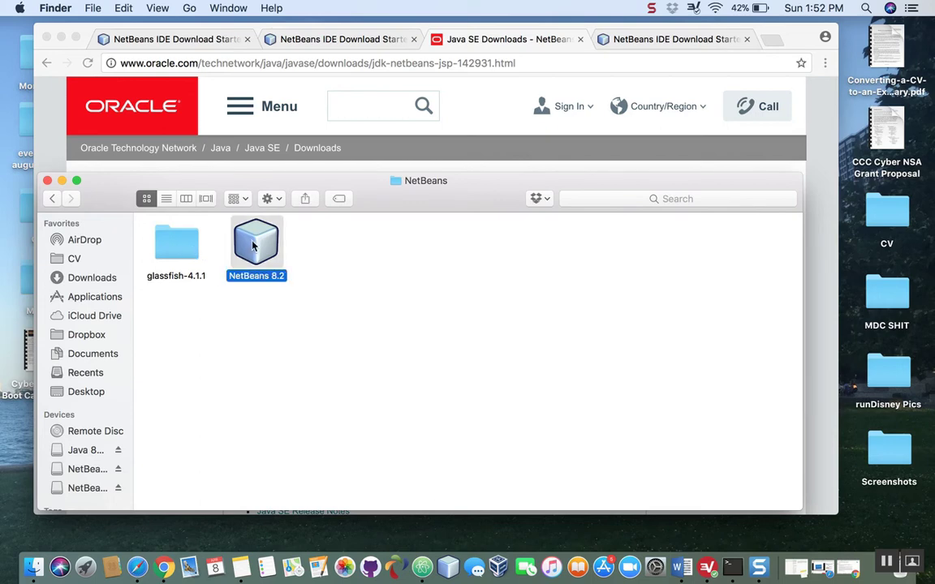
double_click(252, 245)
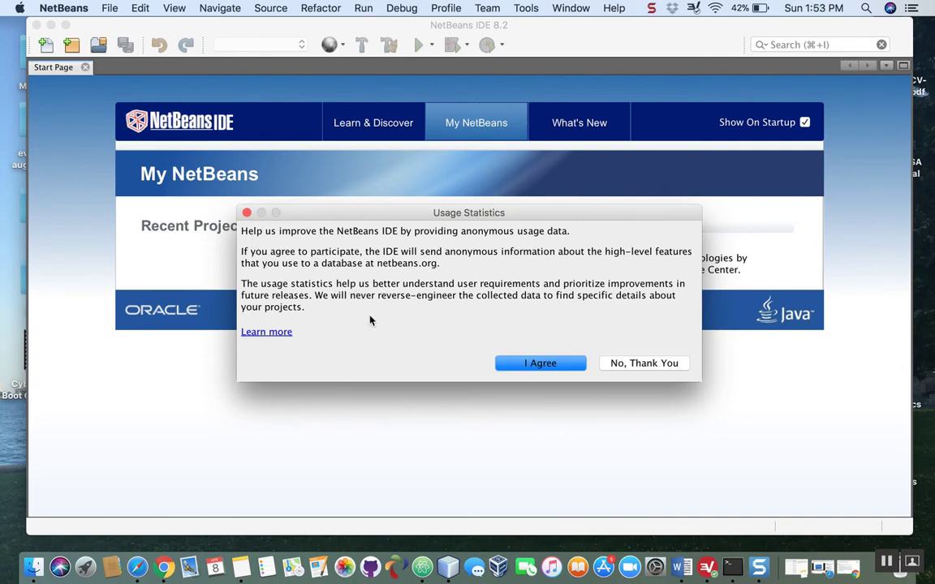
- Decline sending anonymous usage statistics and show the Learn & Discover section of the NetBeans Start Page
click(665, 364)
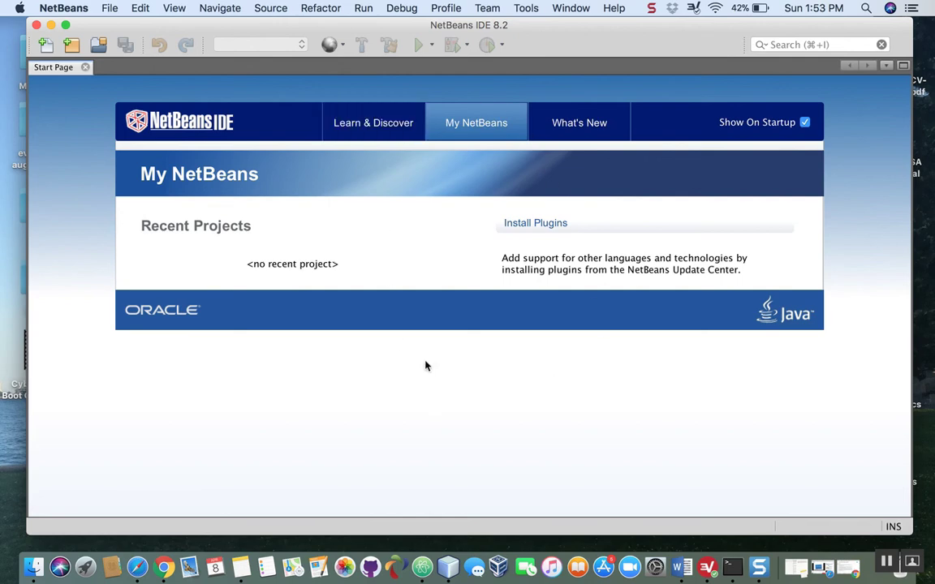
click(367, 122)
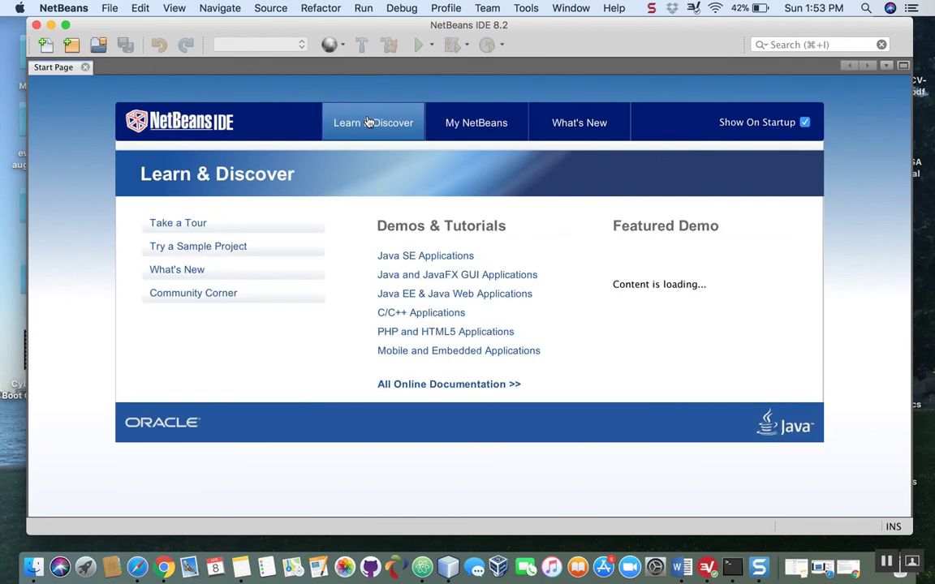